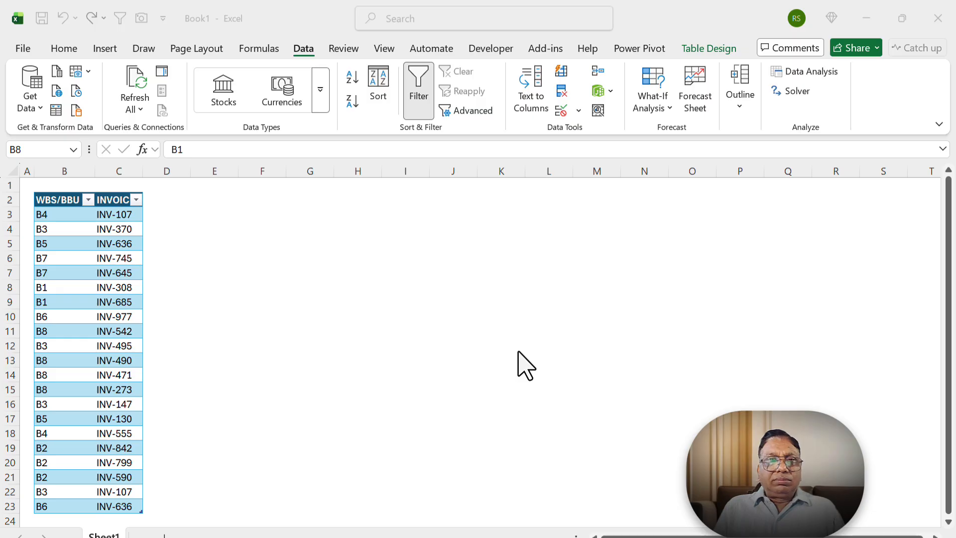
Step: Filter the WBS/BBU column to show only the B1 rows
{"action": "left_click", "coordinate": [91, 288]}
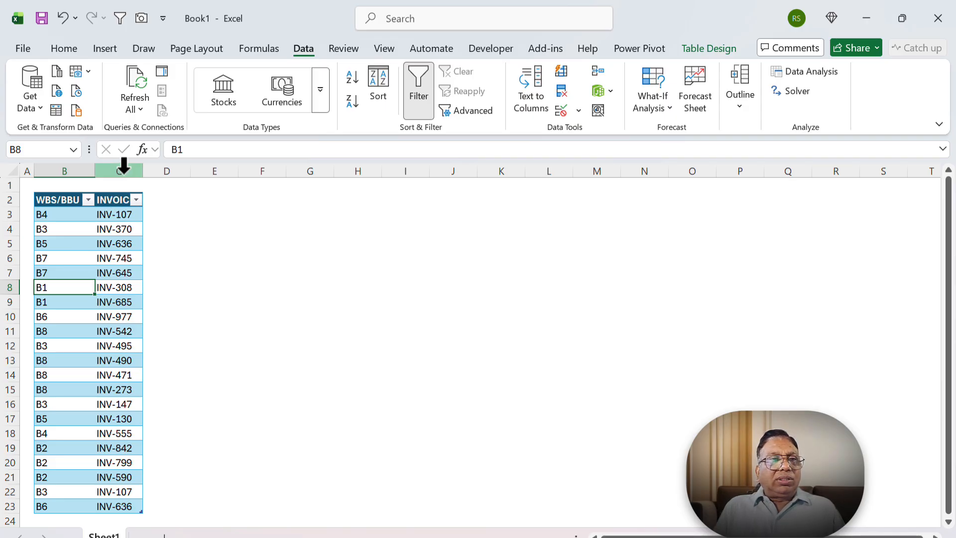
{"action": "left_click", "coordinate": [52, 214]}
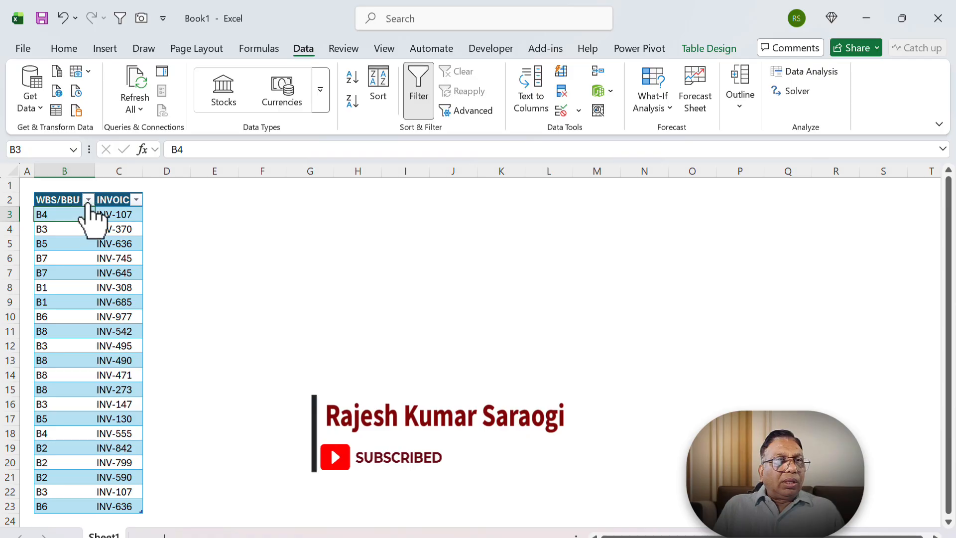
{"action": "left_click", "coordinate": [88, 200]}
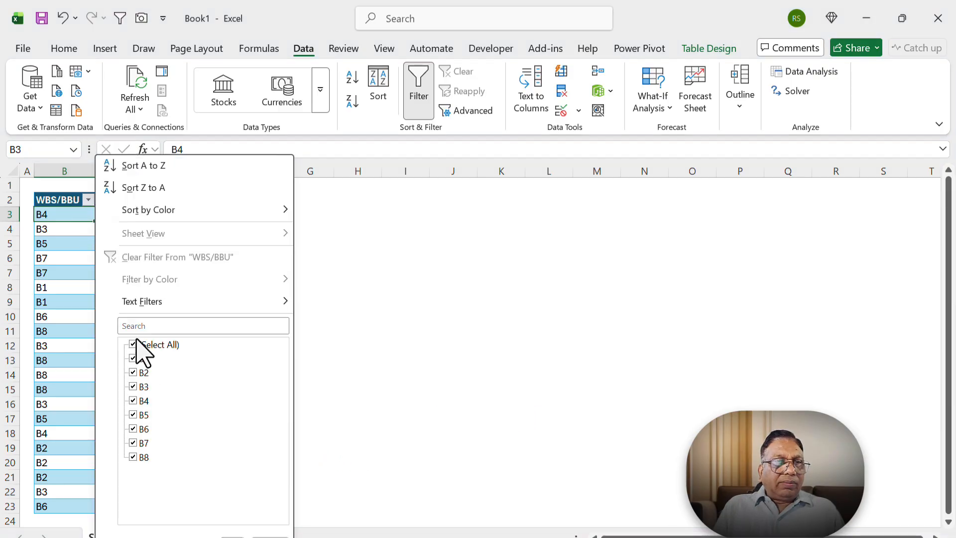
{"action": "left_click", "coordinate": [135, 358]}
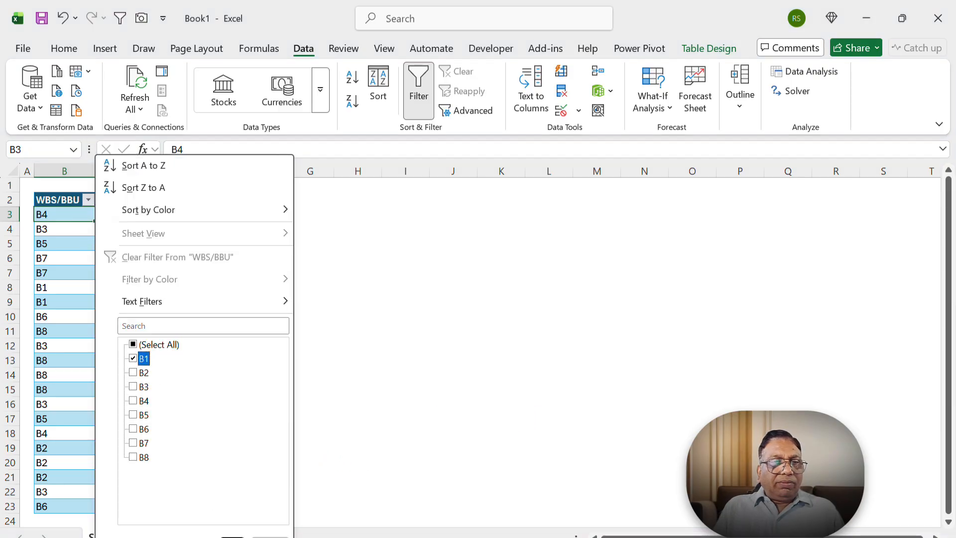
{"action": "left_click", "coordinate": [232, 536]}
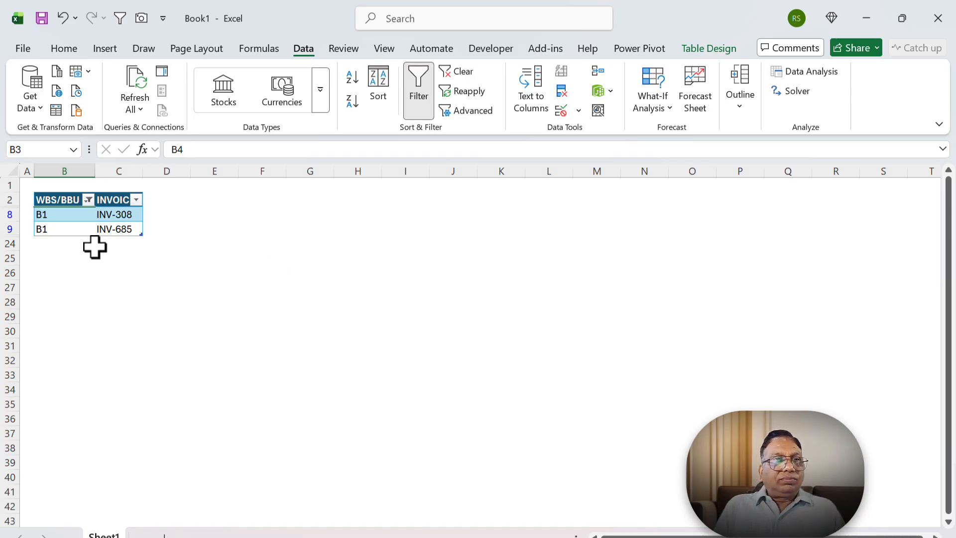
Step: Reselect all values in the WBS/BBU column's filter
{"action": "left_click", "coordinate": [88, 199]}
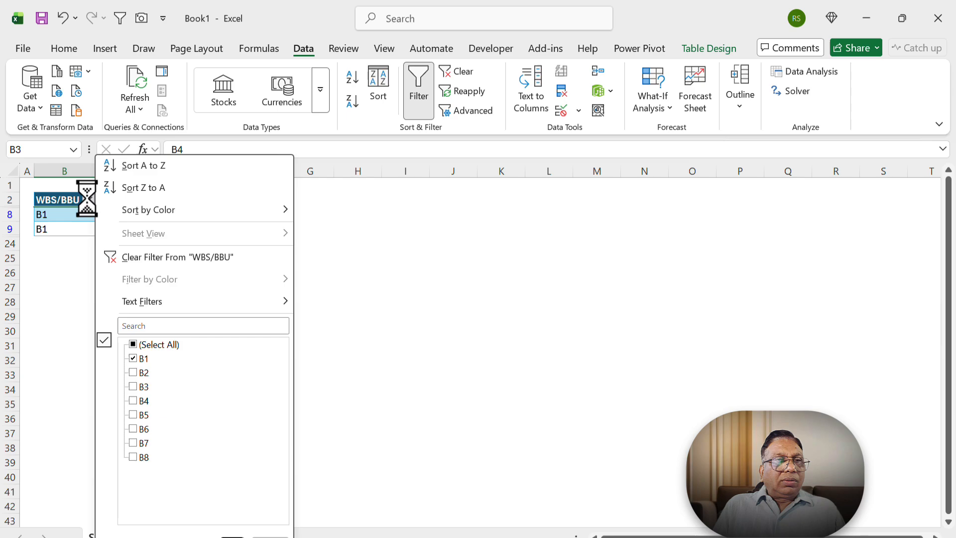
{"action": "left_click", "coordinate": [133, 345]}
{"action": "left_click", "coordinate": [232, 535]}
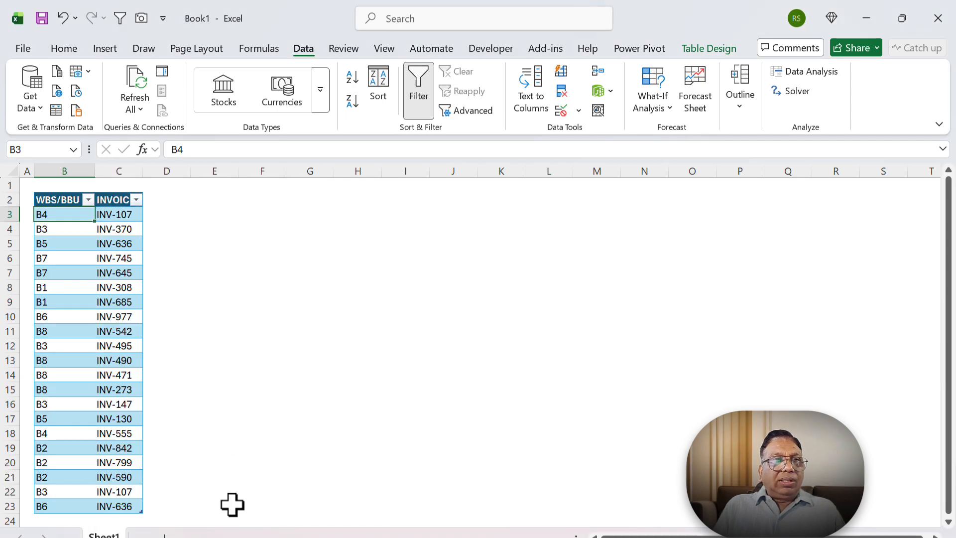
Step: Filter the INVOICE column to show only INV-107 and check which WBS/BBU values are available for it
{"action": "left_click", "coordinate": [136, 200]}
{"action": "left_click", "coordinate": [205, 344]}
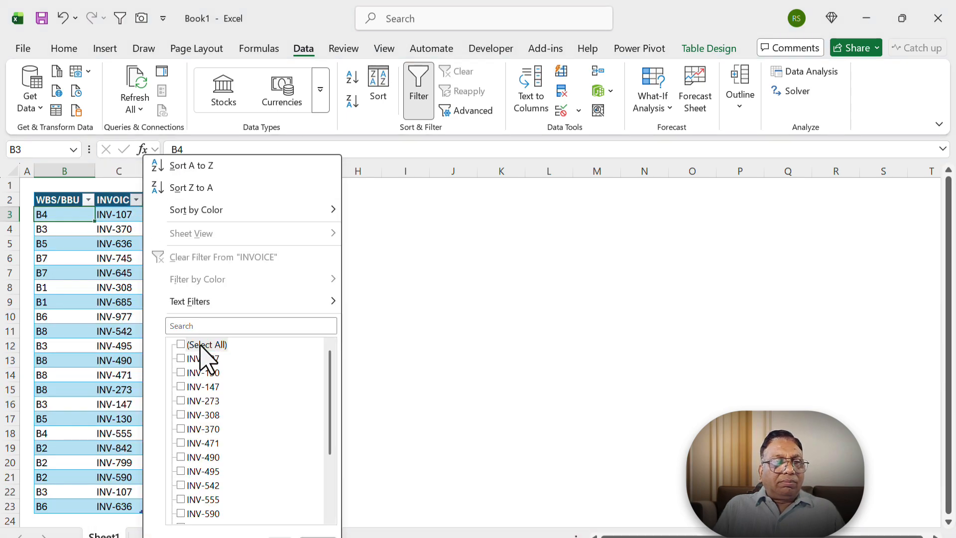
{"action": "left_click", "coordinate": [204, 359]}
{"action": "key", "text": "Return"}
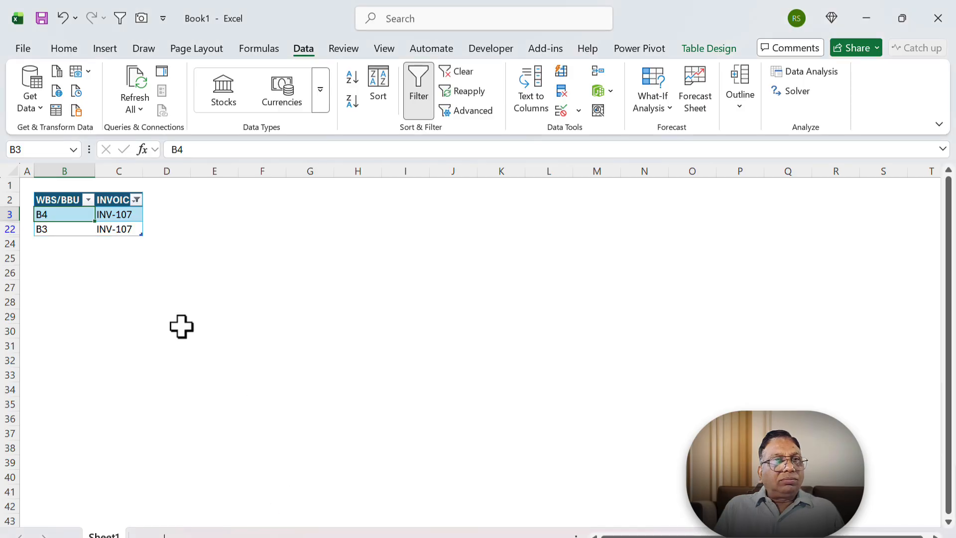
{"action": "left_click", "coordinate": [88, 200]}
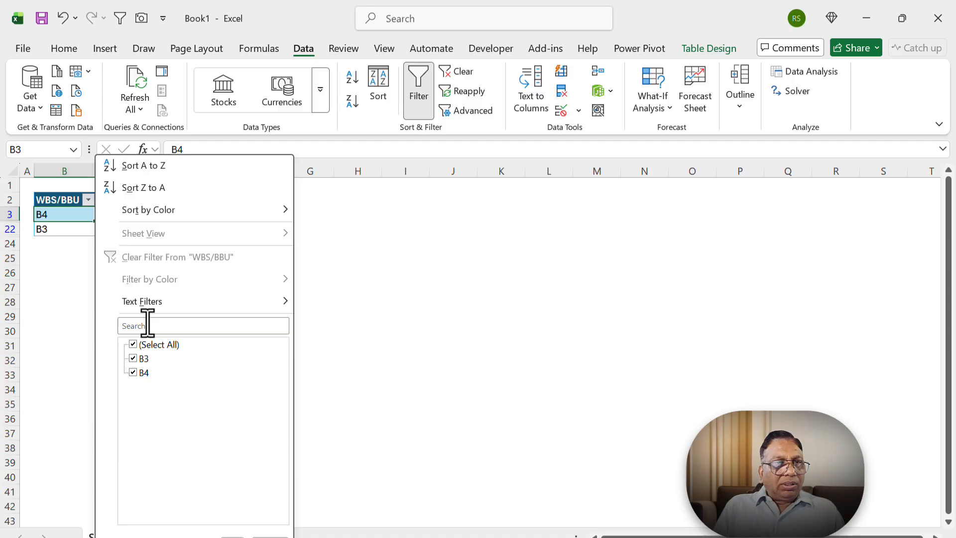
{"action": "left_click", "coordinate": [234, 536]}
Step: Reselect all invoice numbers in the INVOICE column's filter
{"action": "left_click", "coordinate": [136, 200]}
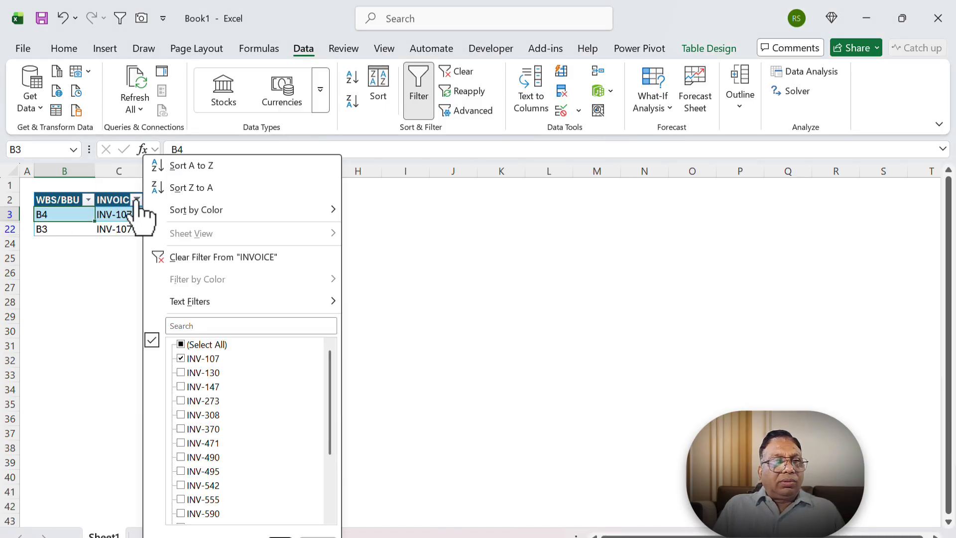
{"action": "left_click", "coordinate": [183, 344]}
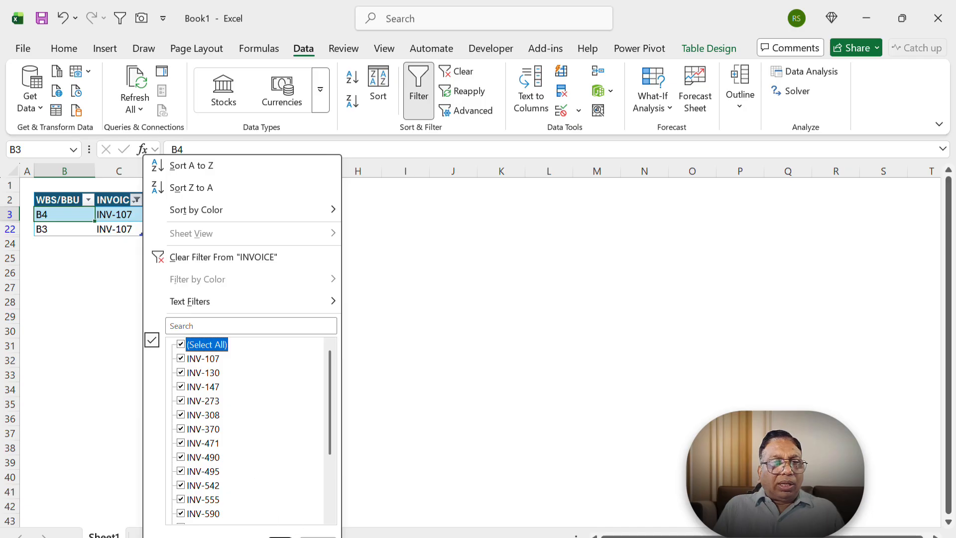
{"action": "left_click", "coordinate": [280, 536]}
Step: Load the invoice table into the Power Query Editor
{"action": "left_click", "coordinate": [90, 273]}
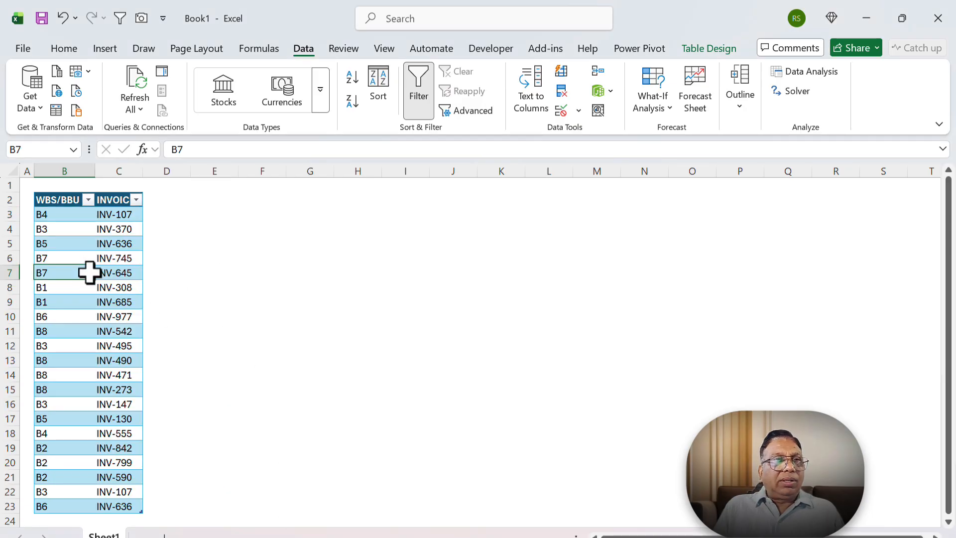
{"action": "left_click", "coordinate": [56, 110]}
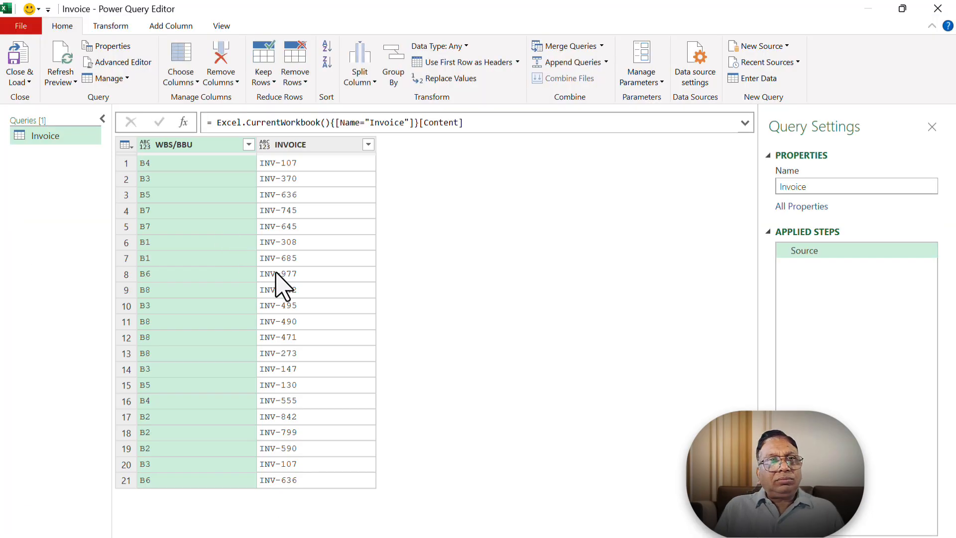
{"action": "left_click", "coordinate": [209, 224]}
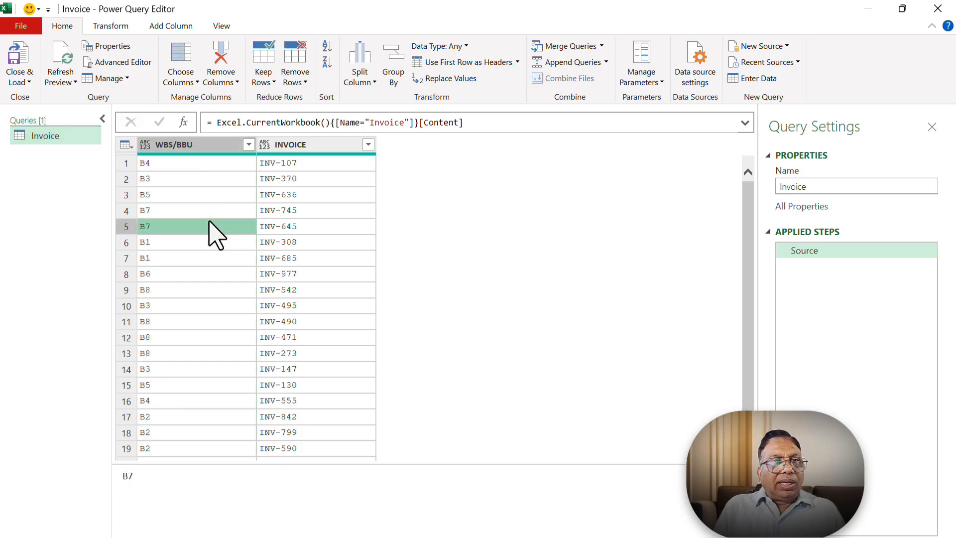
Step: Set up a basic Group By on the WBS/BBU column with the new column named InvoiceNo
{"action": "left_click", "coordinate": [206, 150]}
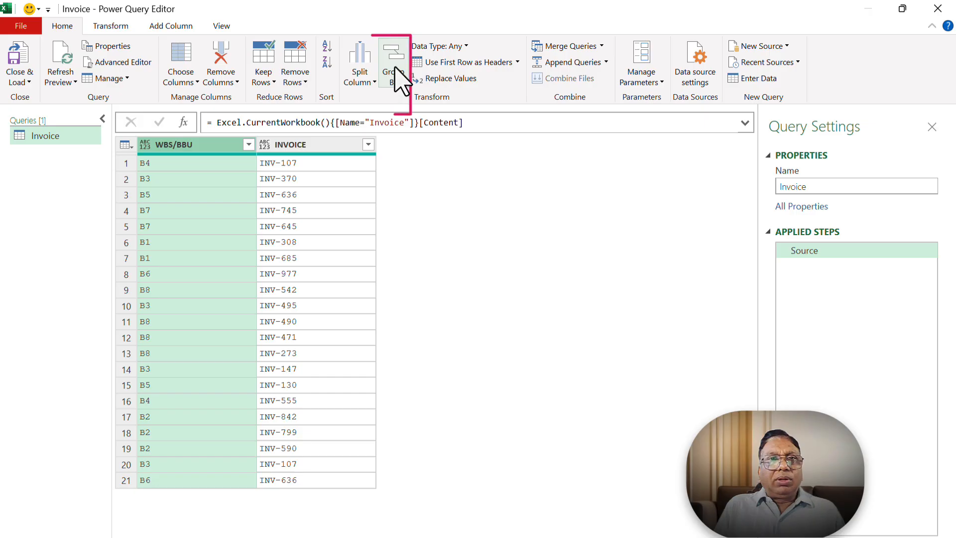
{"action": "left_click", "coordinate": [401, 80]}
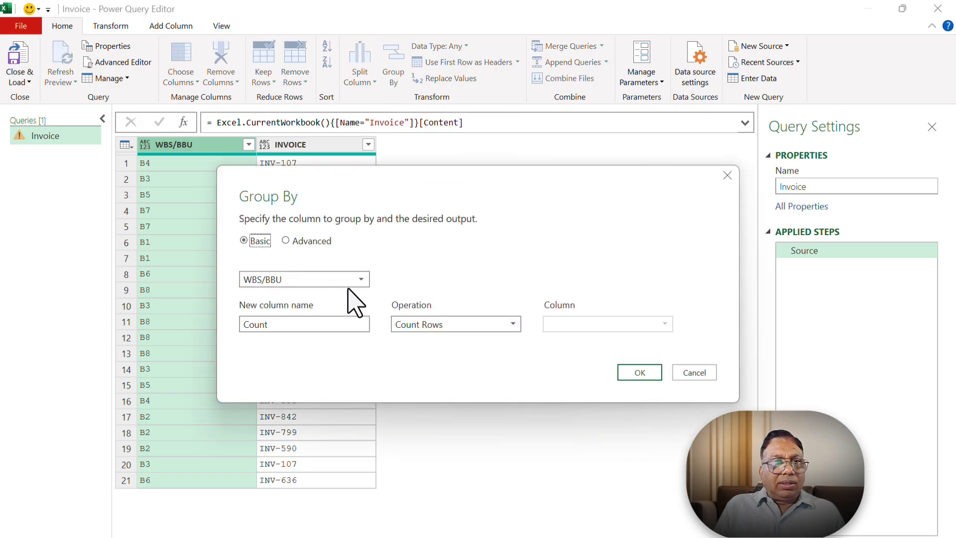
{"action": "left_click", "coordinate": [361, 279]}
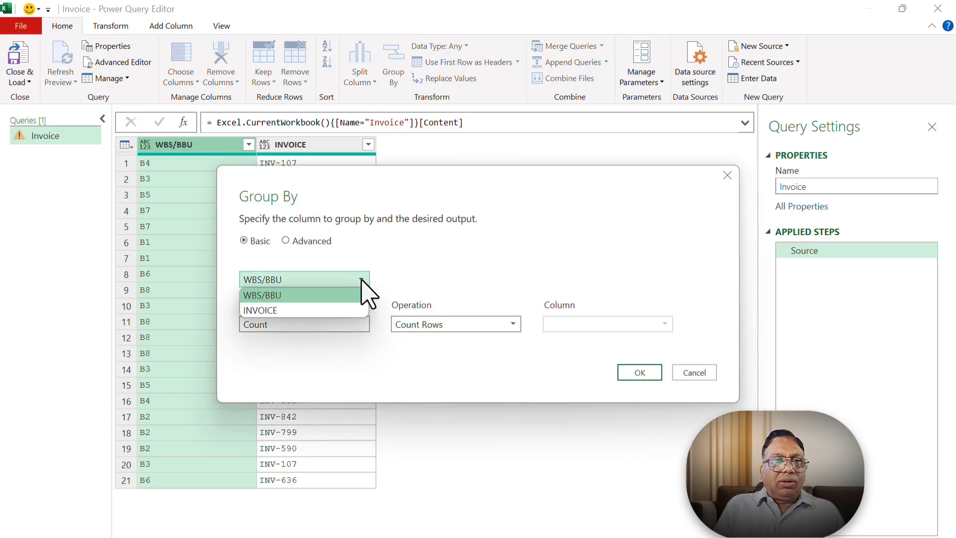
{"action": "left_click", "coordinate": [277, 296]}
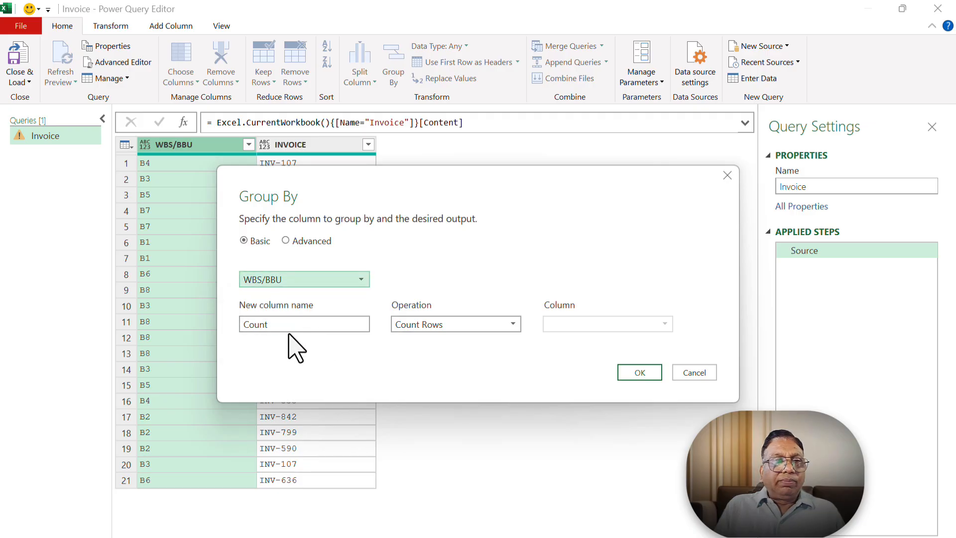
{"action": "left_click", "coordinate": [275, 326]}
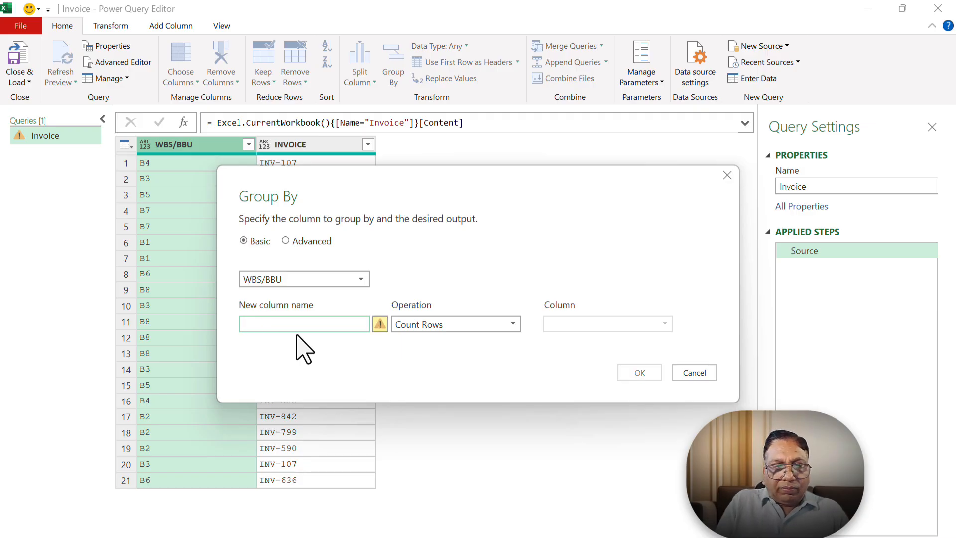
{"action": "type", "text": "InvoiceNo"}
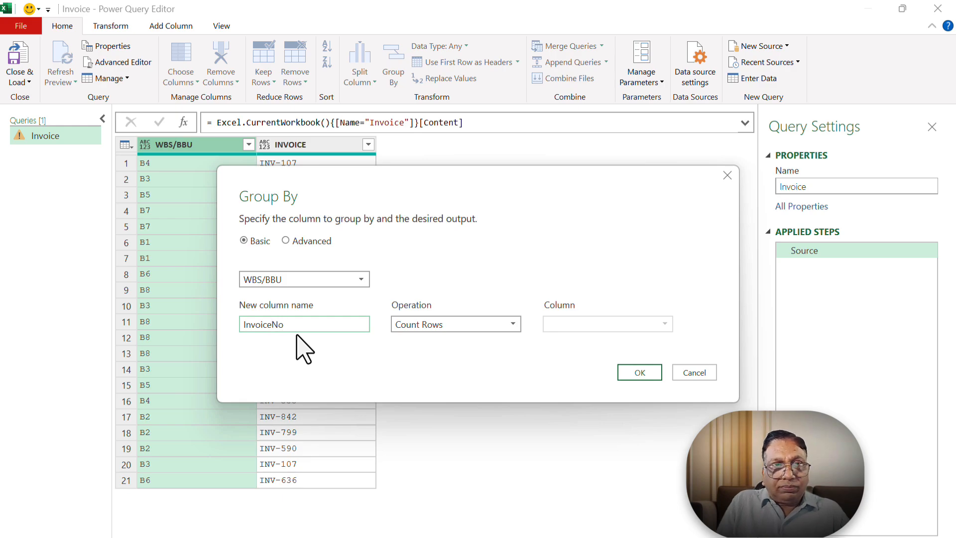
Step: Set the grouping operation to Sum on the INVOICE column and apply the Group By
{"action": "left_click", "coordinate": [512, 325]}
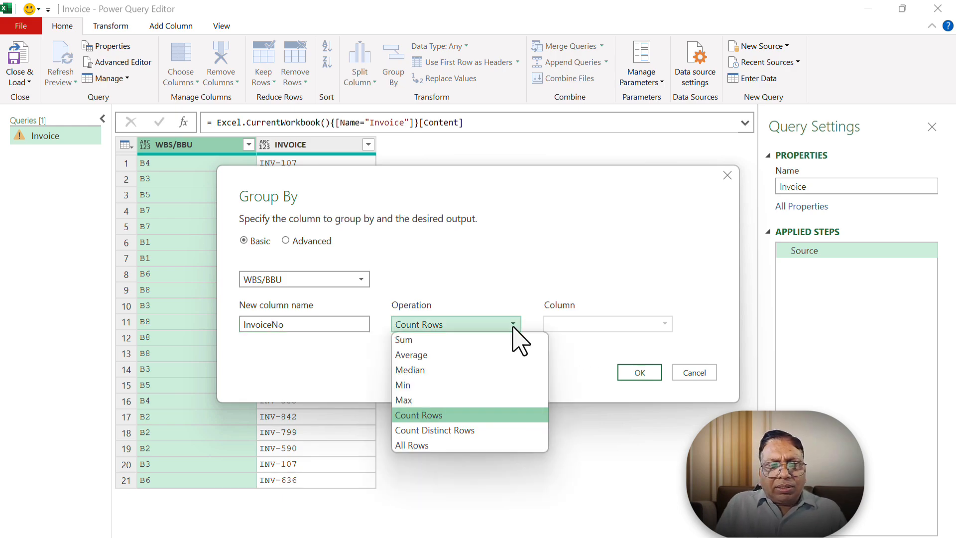
{"action": "left_click", "coordinate": [407, 340]}
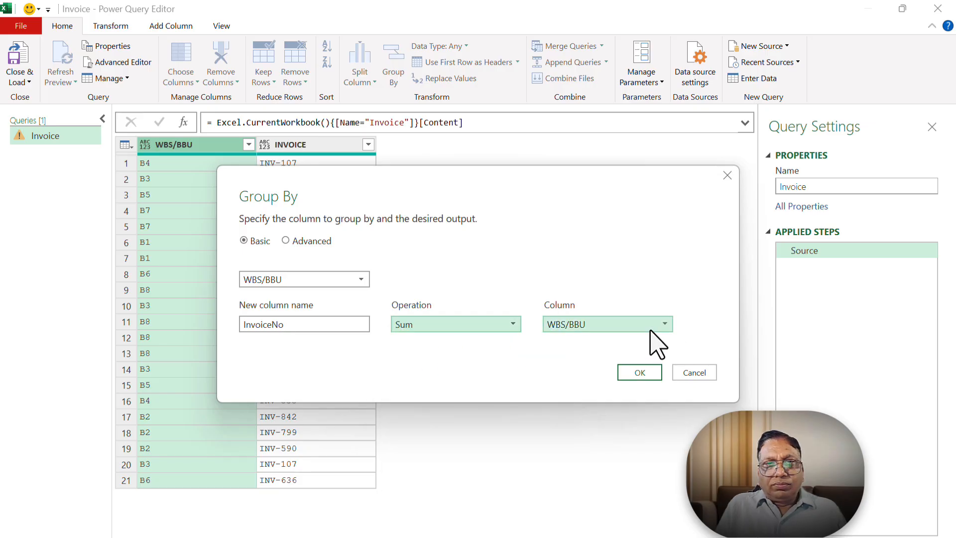
{"action": "left_click", "coordinate": [665, 323]}
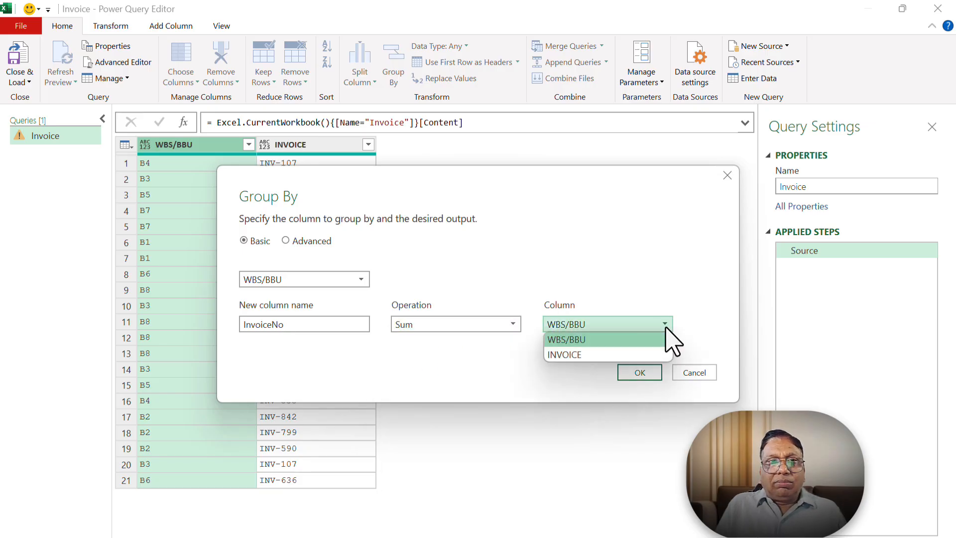
{"action": "left_click", "coordinate": [577, 352]}
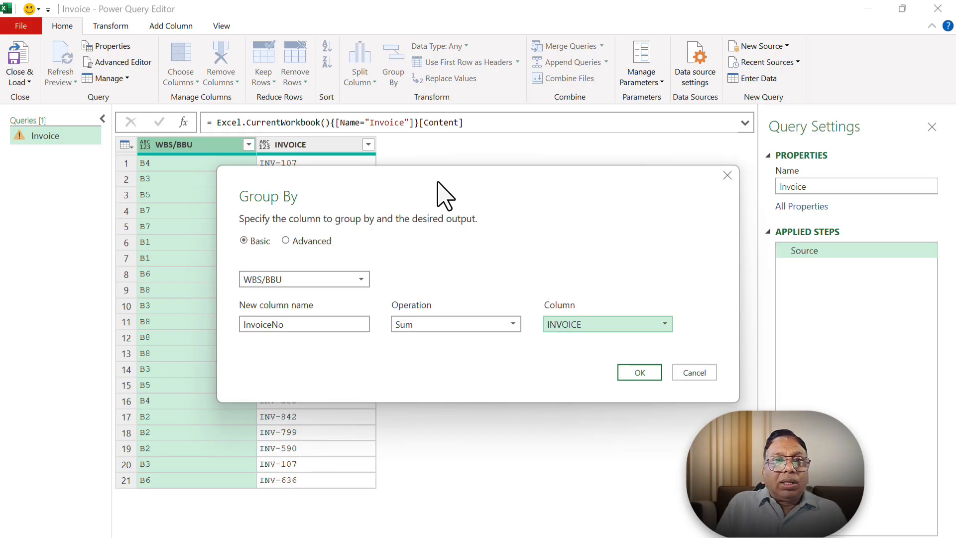
{"action": "left_click_drag", "start_coordinate": [436, 185], "coordinate": [249, 293]}
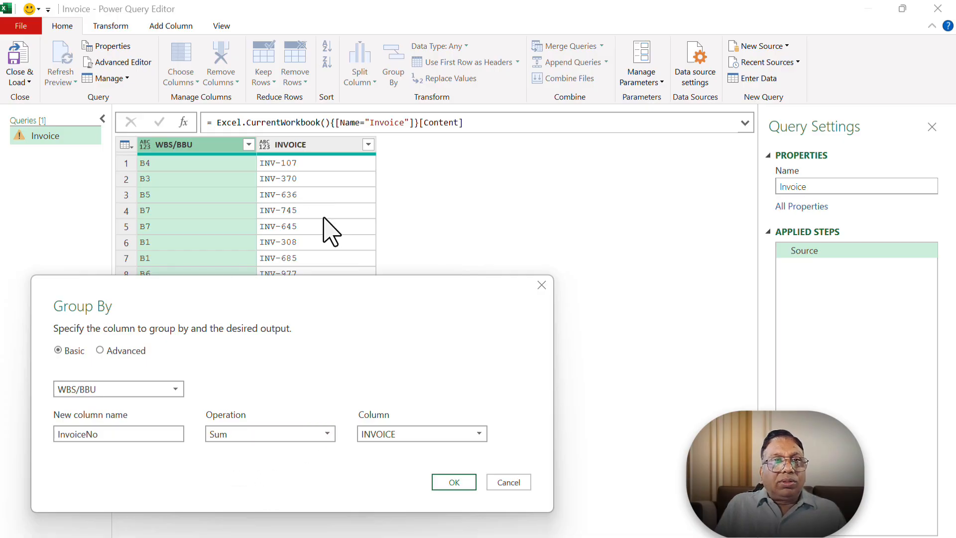
{"action": "left_click_drag", "start_coordinate": [352, 305], "coordinate": [329, 256]}
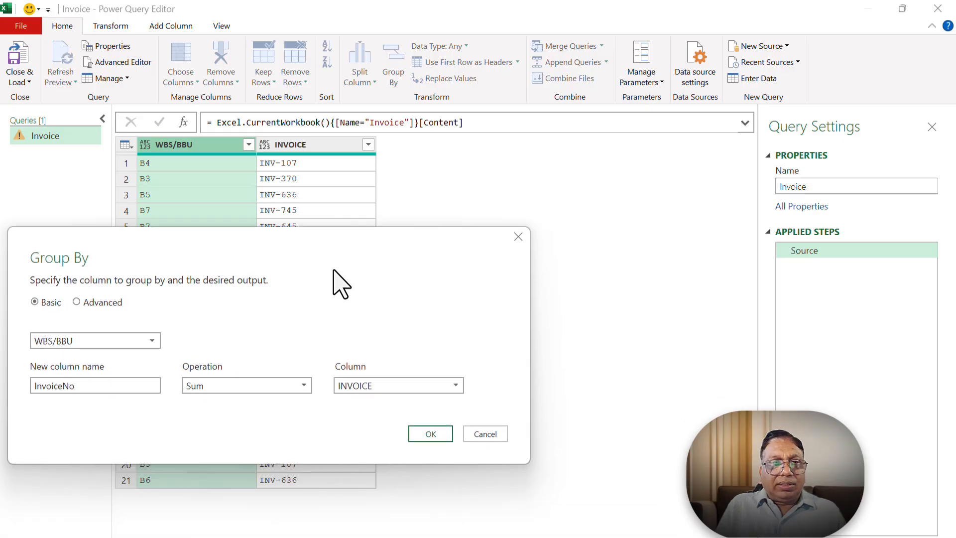
{"action": "left_click", "coordinate": [431, 438]}
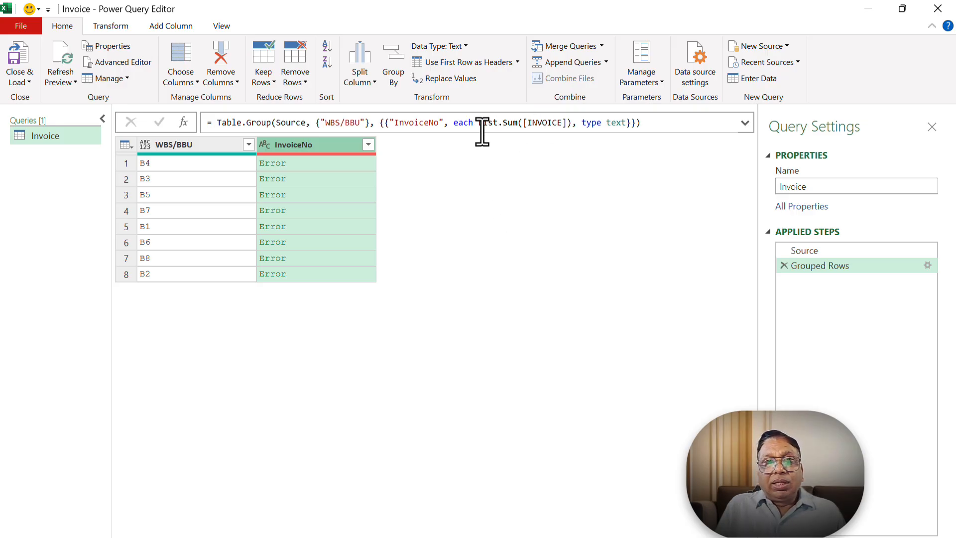
Step: Replace List.Sum with Text.Combine in the Table.Group formula of the grouping step
{"action": "left_click_drag", "start_coordinate": [478, 124], "coordinate": [524, 125]}
{"action": "type", "text": "Te"}
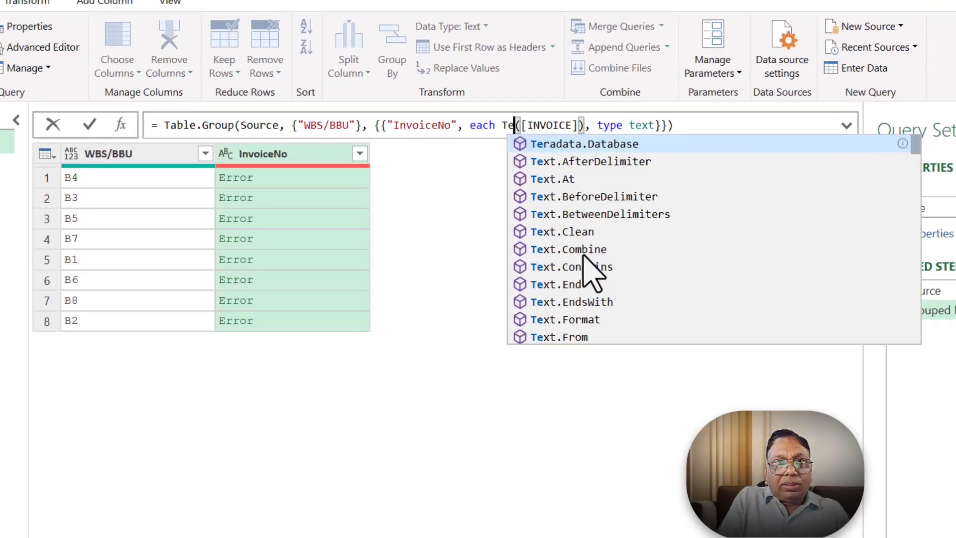
{"action": "type", "text": "xt"}
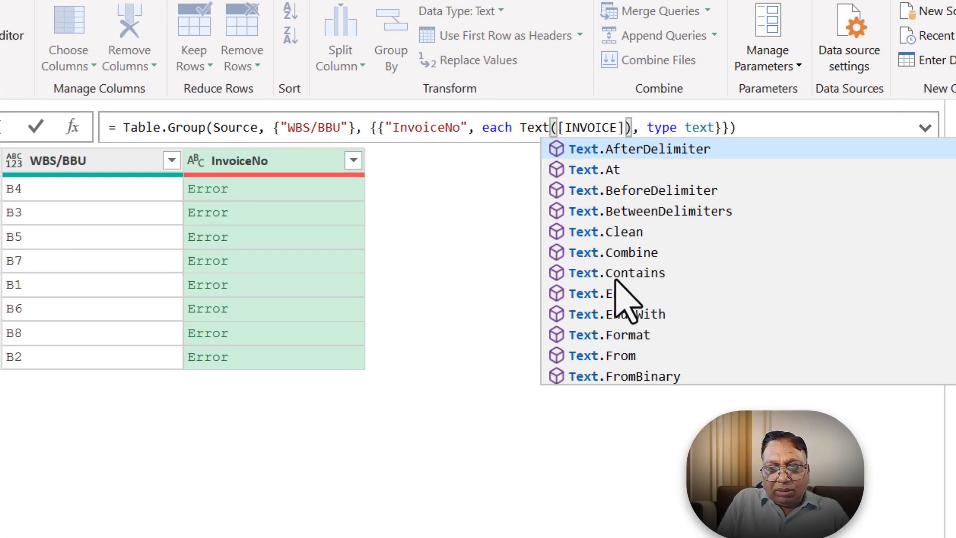
{"action": "type", "text": ".Com"}
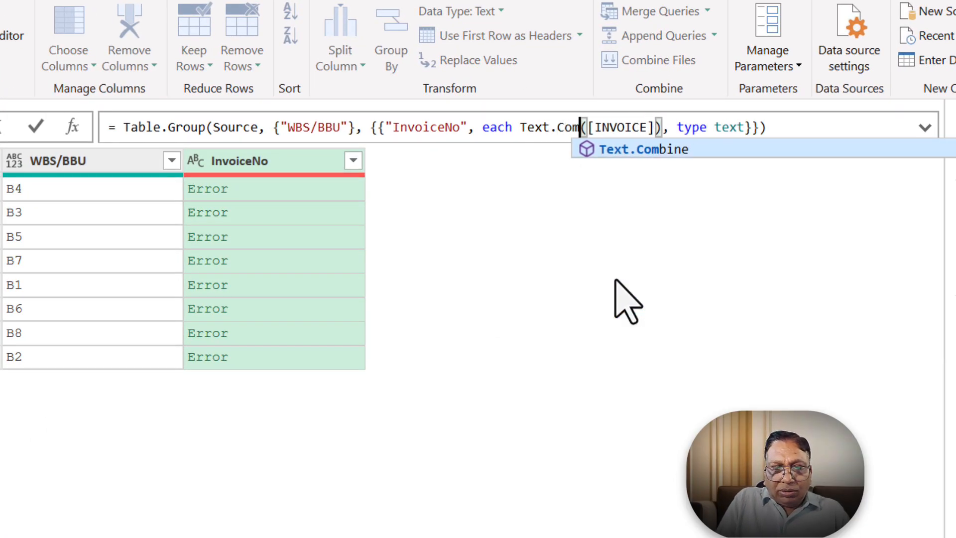
{"action": "type", "text": "bin"}
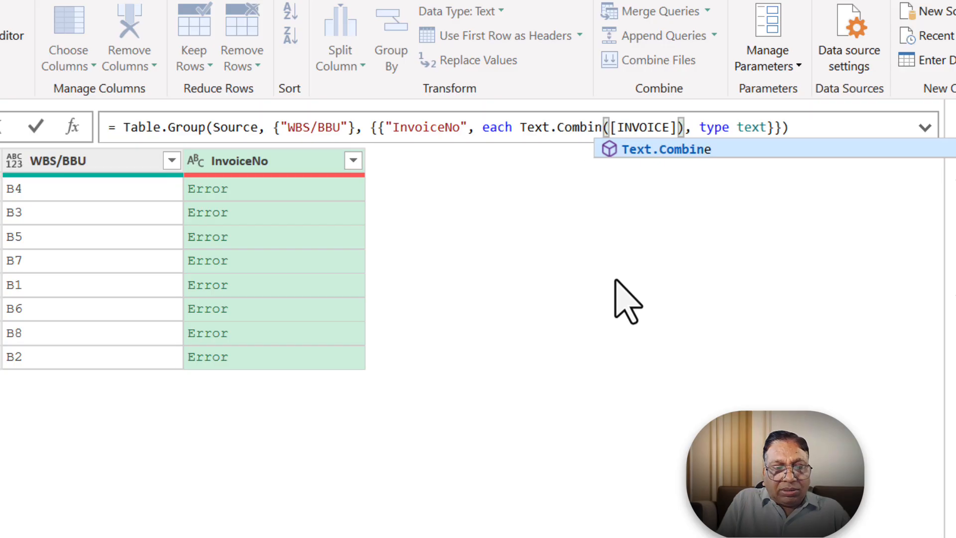
{"action": "type", "text": "e"}
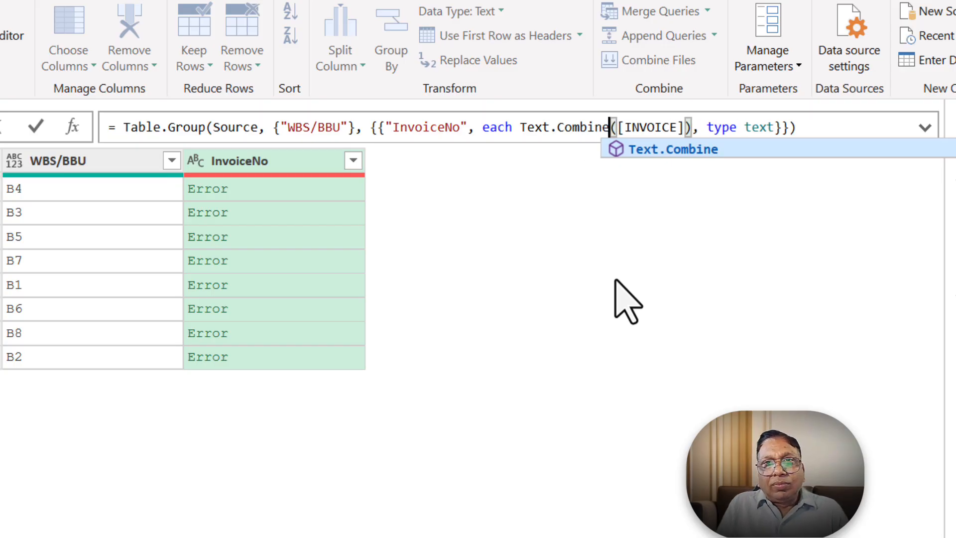
Step: Add a comma separator "," as the second argument of Text.Combine in the grouping formula and apply it
{"action": "left_click", "coordinate": [685, 128]}
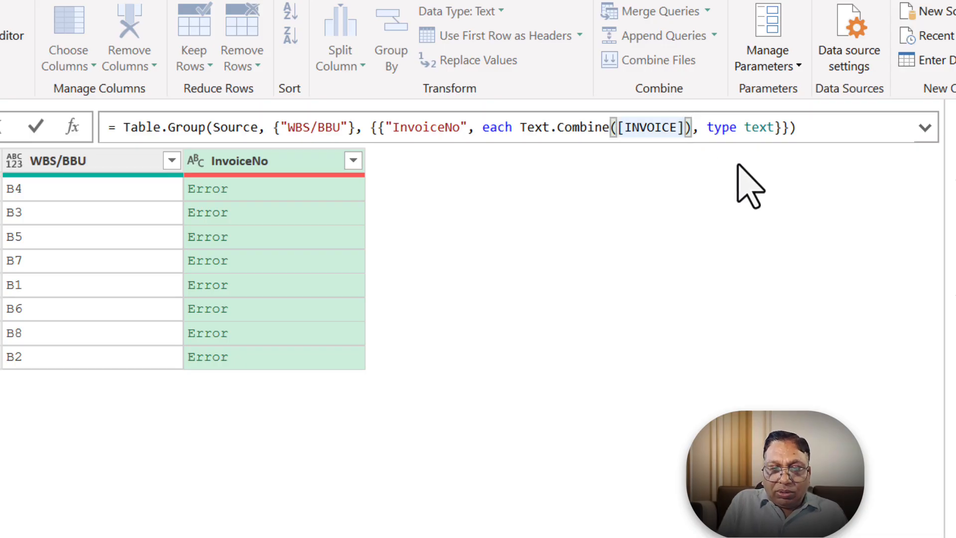
{"action": "type", "text": ","}
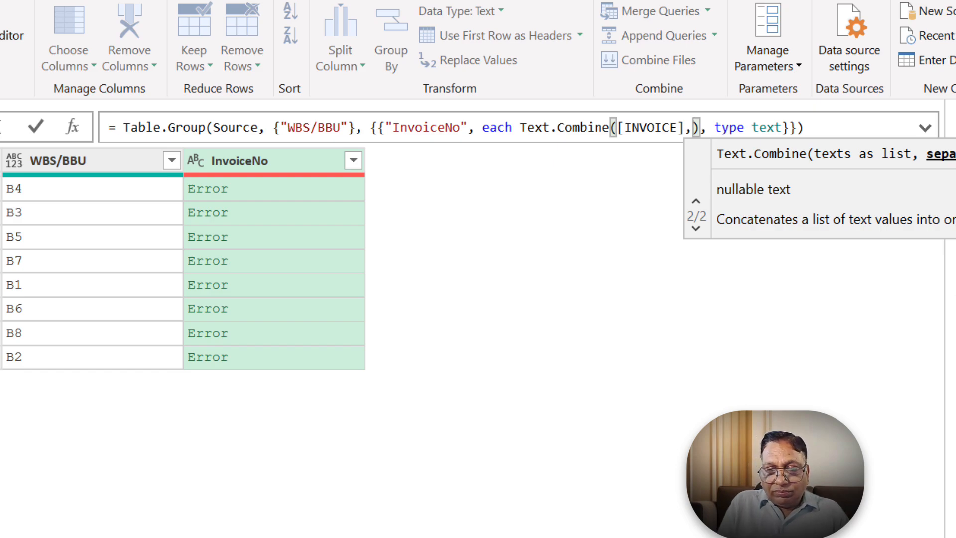
{"action": "type", "text": "\""}
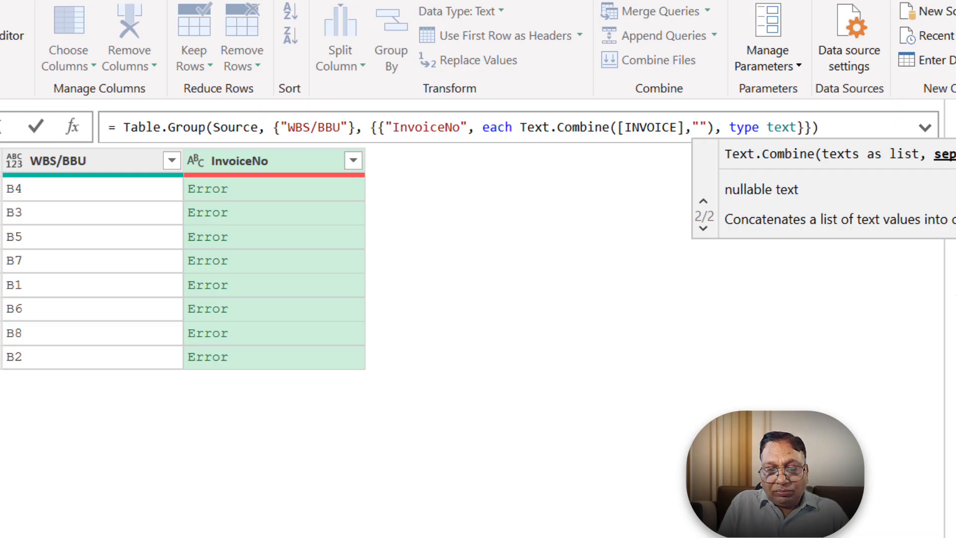
{"action": "type", "text": "<"}
{"action": "key", "text": "BackSpace"}
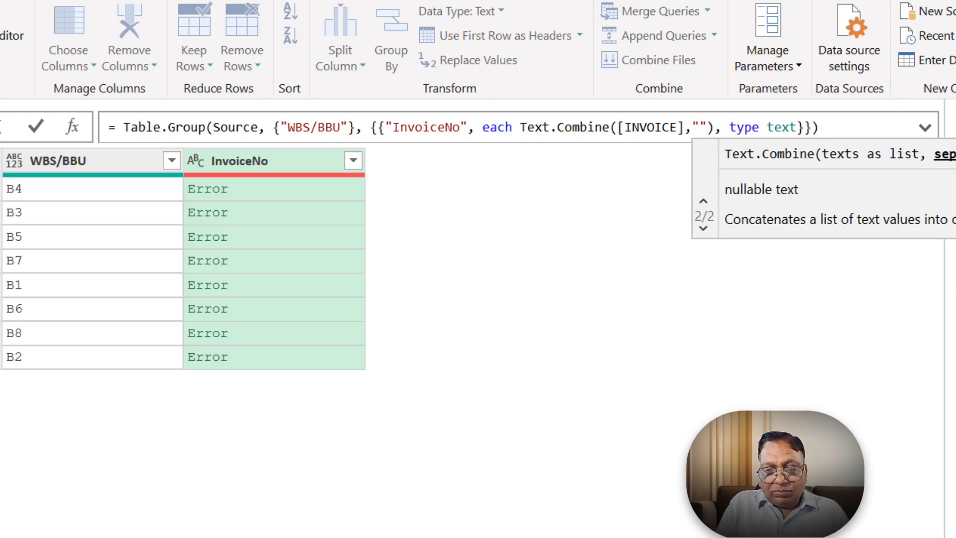
{"action": "type", "text": ","}
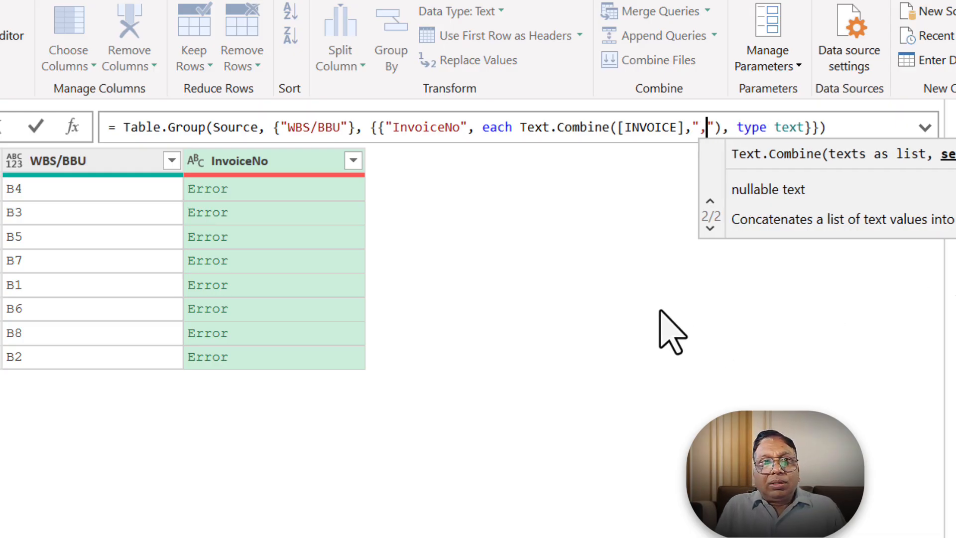
{"action": "key", "text": "Return"}
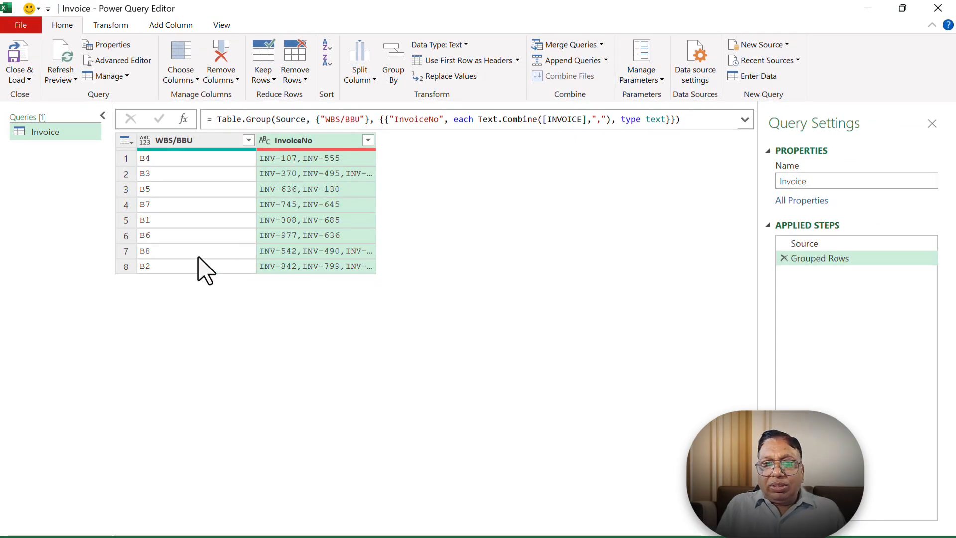
Step: Close the query editor and load the grouped result as a table into the existing worksheet at cell E2
{"action": "left_click", "coordinate": [18, 27]}
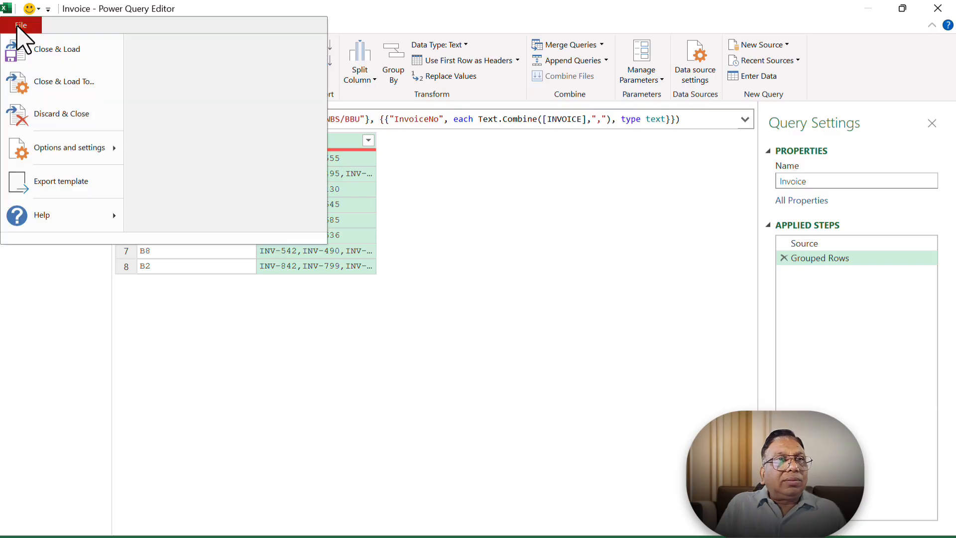
{"action": "left_click", "coordinate": [43, 81]}
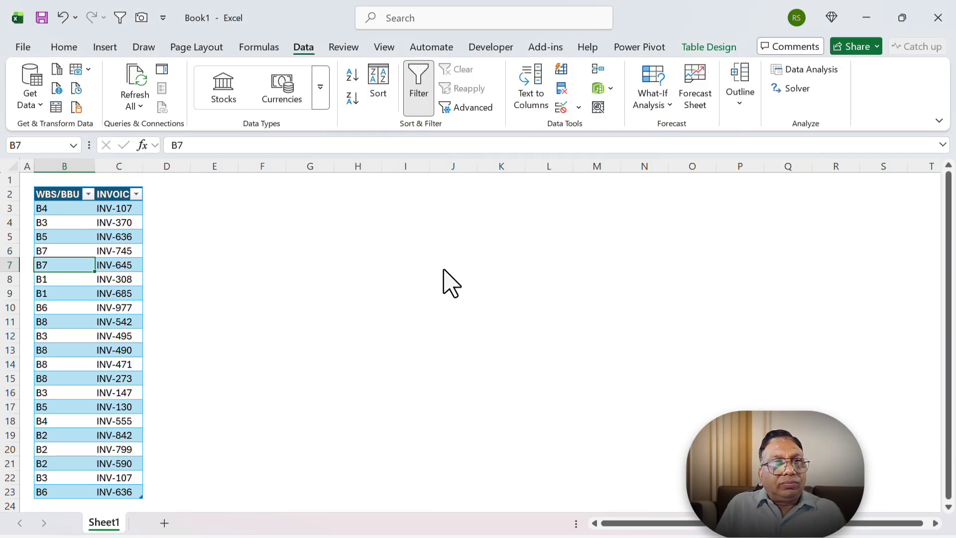
{"action": "left_click", "coordinate": [254, 304]}
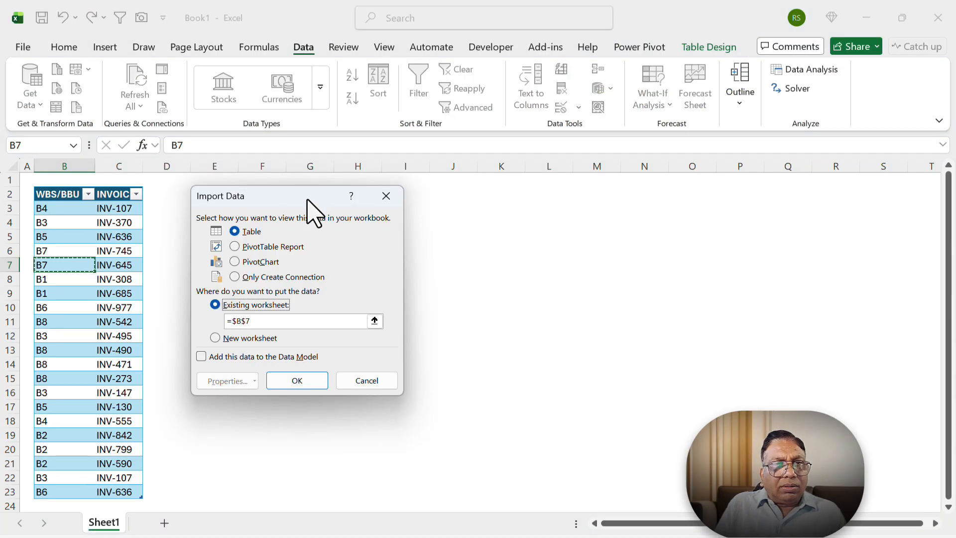
{"action": "left_click_drag", "start_coordinate": [307, 199], "coordinate": [358, 266]}
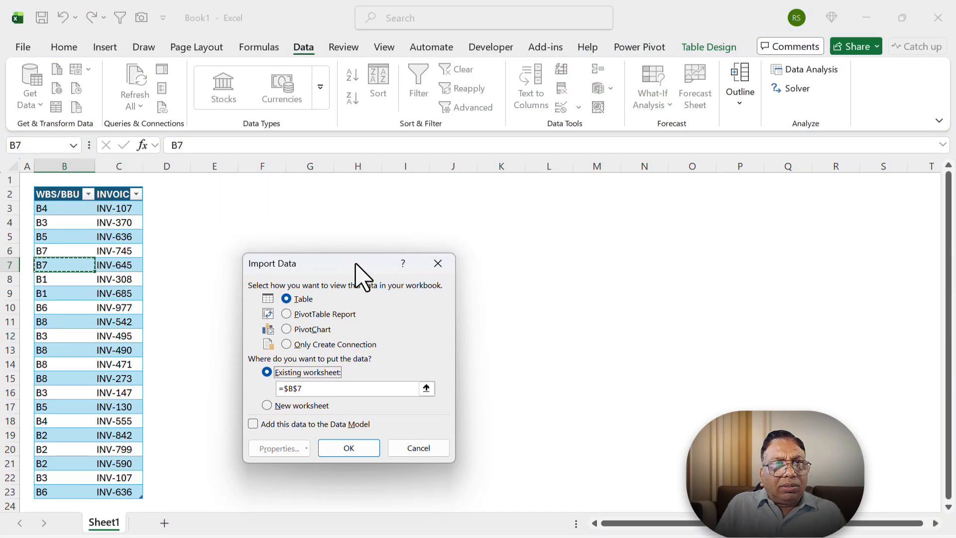
{"action": "left_click", "coordinate": [228, 194]}
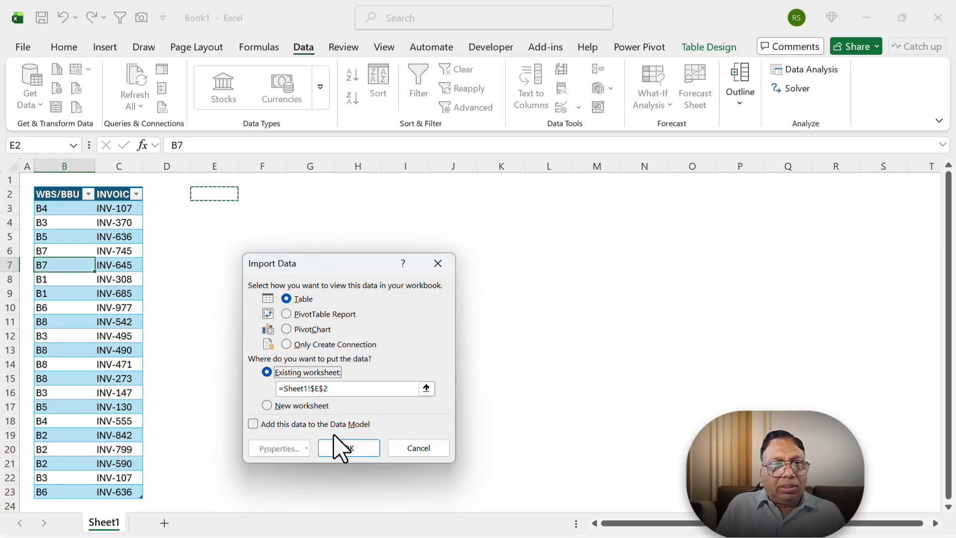
{"action": "left_click", "coordinate": [347, 451]}
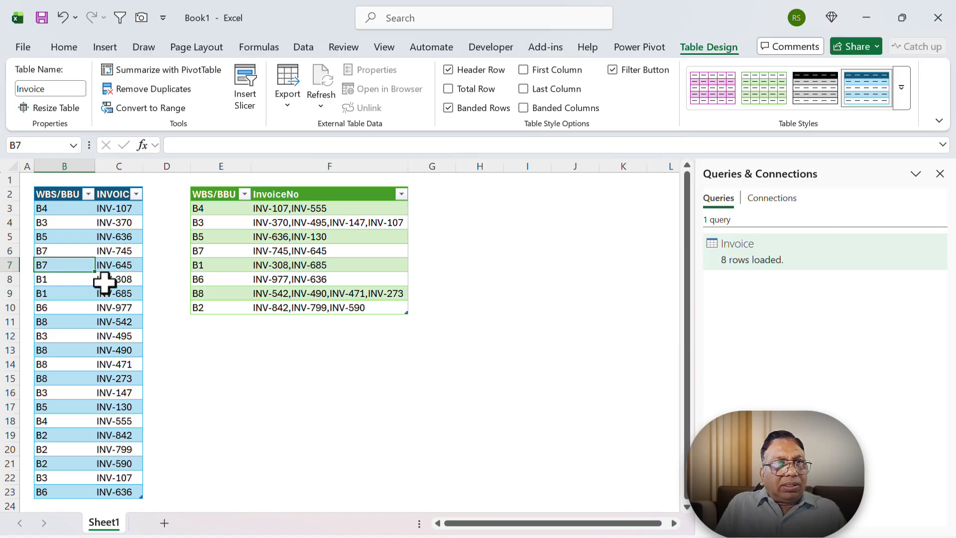
Step: Copy the source table's first data row to row 24 directly below the table and change the copy's invoice to INV-108
{"action": "left_click_drag", "start_coordinate": [65, 209], "coordinate": [102, 209]}
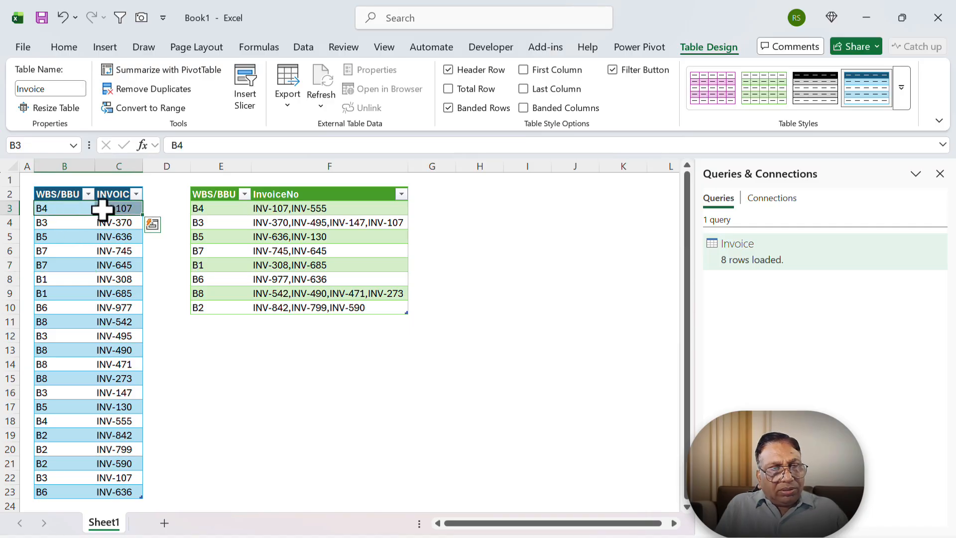
{"action": "key", "text": "ctrl+c"}
{"action": "left_click", "coordinate": [53, 503]}
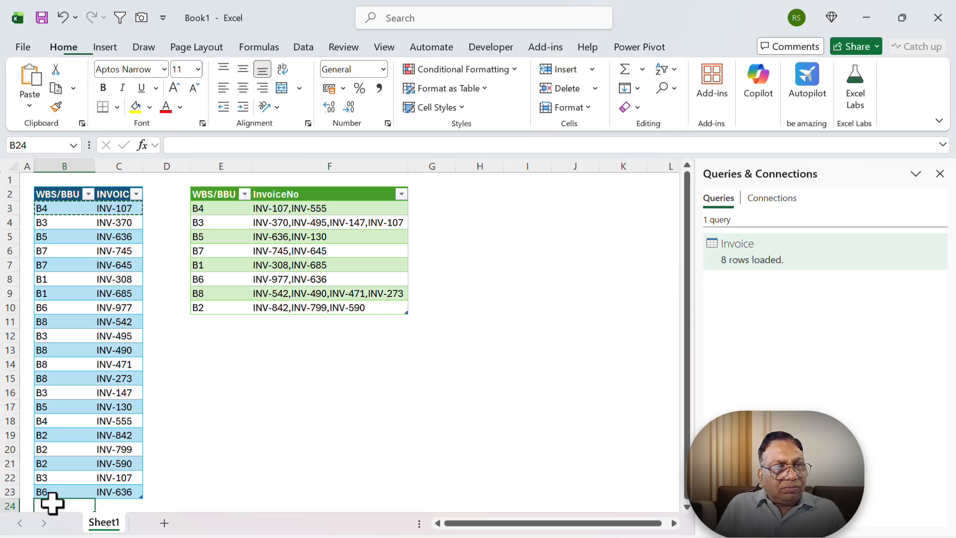
{"action": "scroll", "coordinate": [46, 504], "scroll_direction": "down", "scroll_amount": 4}
{"action": "key", "text": "ctrl+v"}
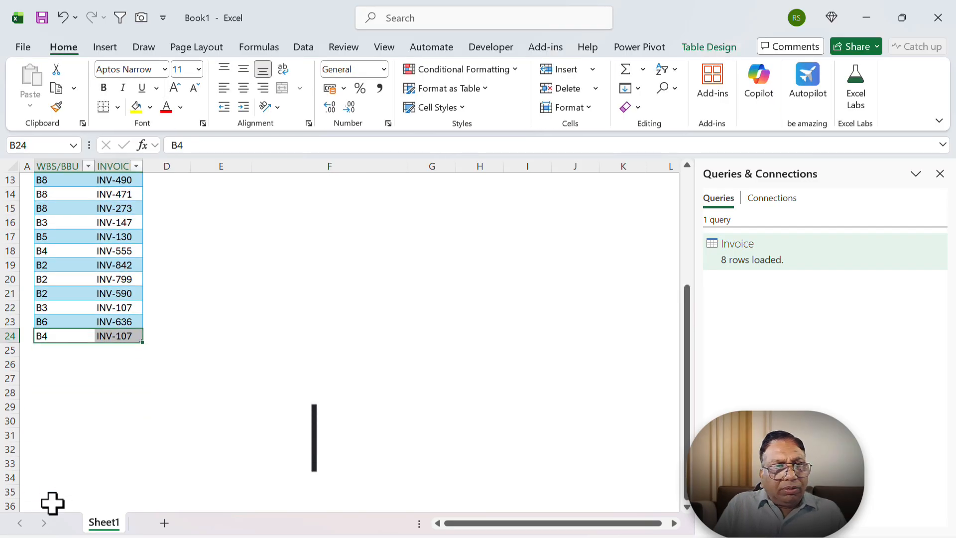
{"action": "left_click", "coordinate": [117, 336]}
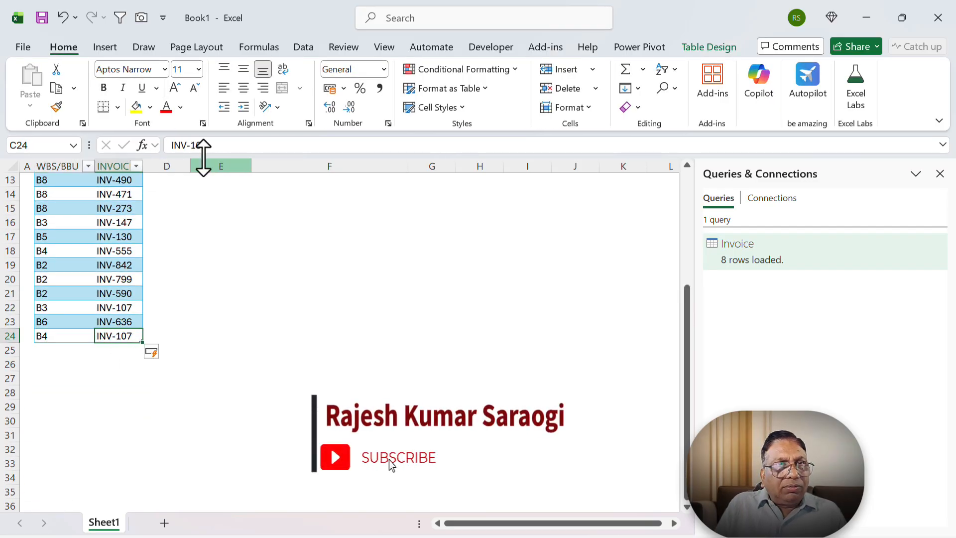
{"action": "left_click", "coordinate": [213, 147]}
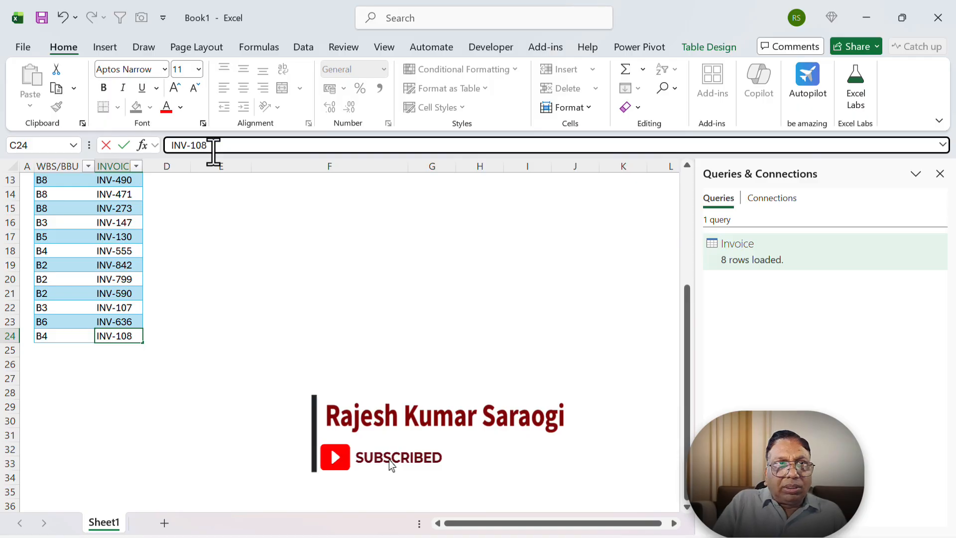
Step: Refresh the grouped InvoiceNo table to pull in the new source row
{"action": "scroll", "coordinate": [262, 324], "scroll_direction": "up", "scroll_amount": 4}
{"action": "left_click", "coordinate": [286, 236]}
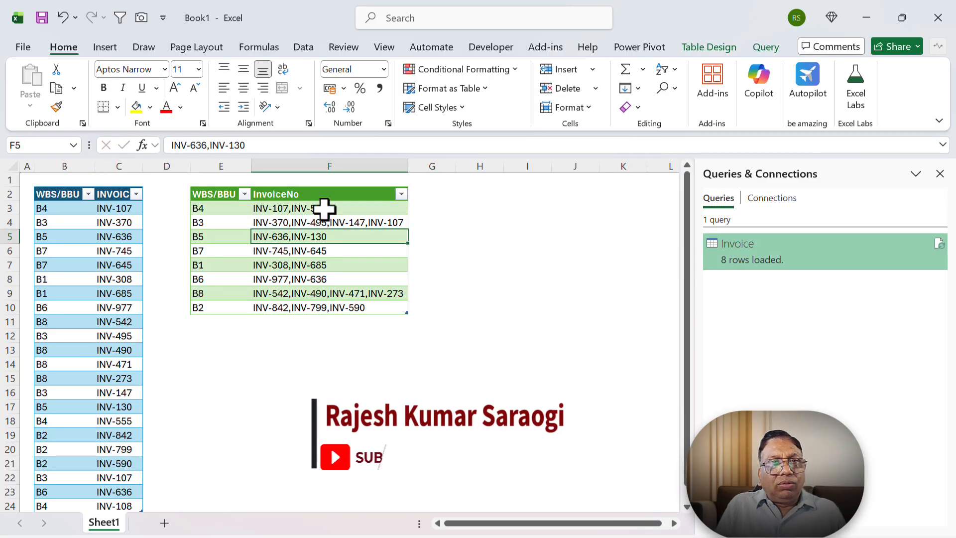
{"action": "right_click", "coordinate": [296, 238]}
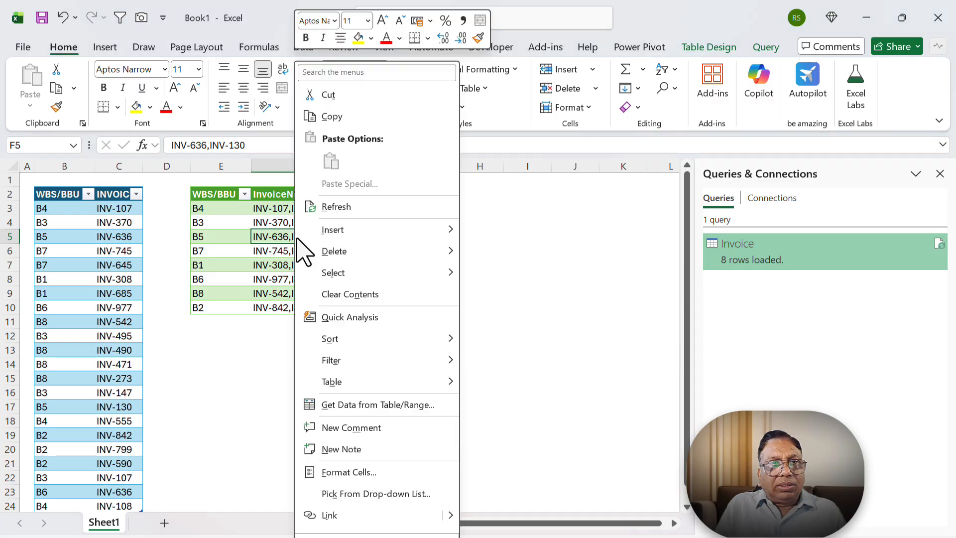
{"action": "left_click", "coordinate": [340, 208]}
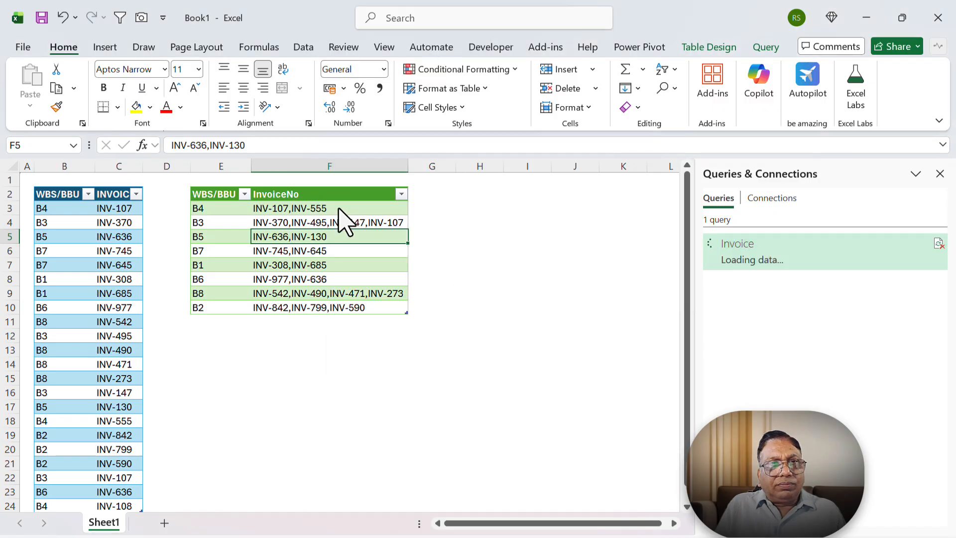